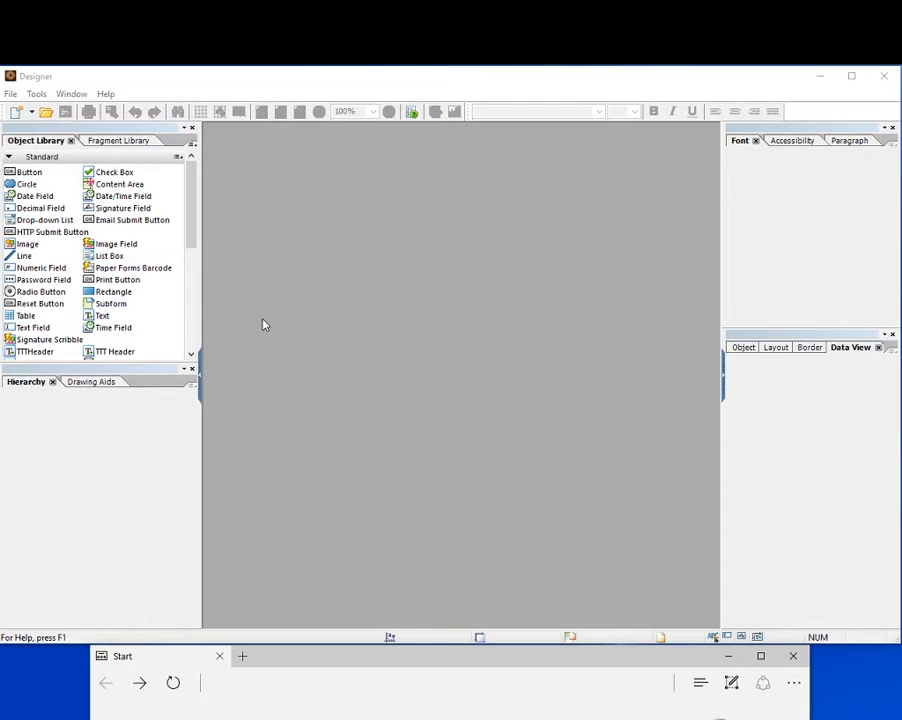
Check the installed Designer version in the program's About information
left_click_drag(473, 664, 471, 718)
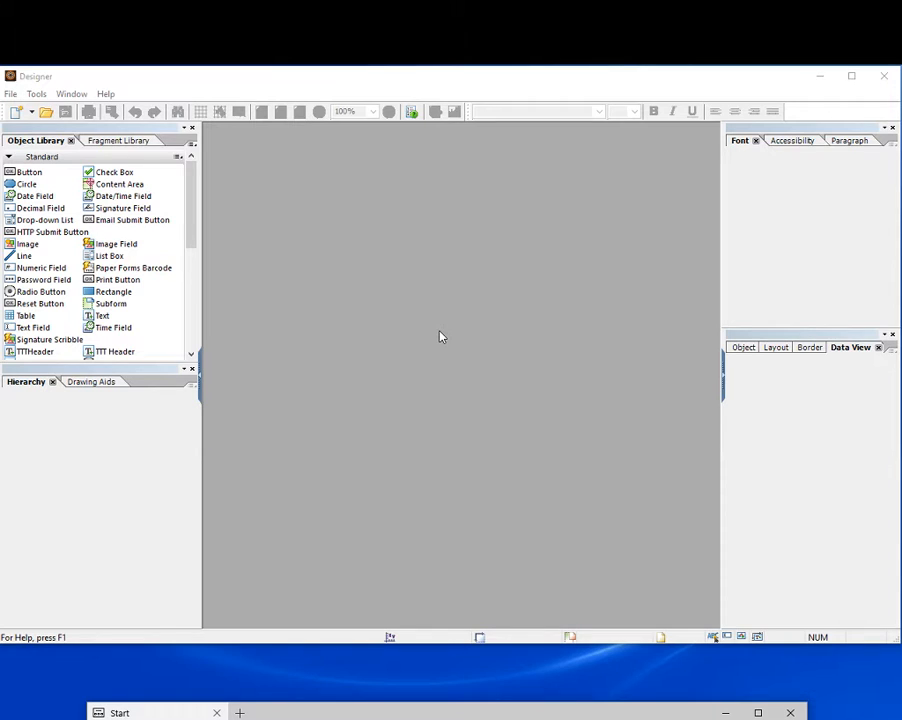
left_click(106, 94)
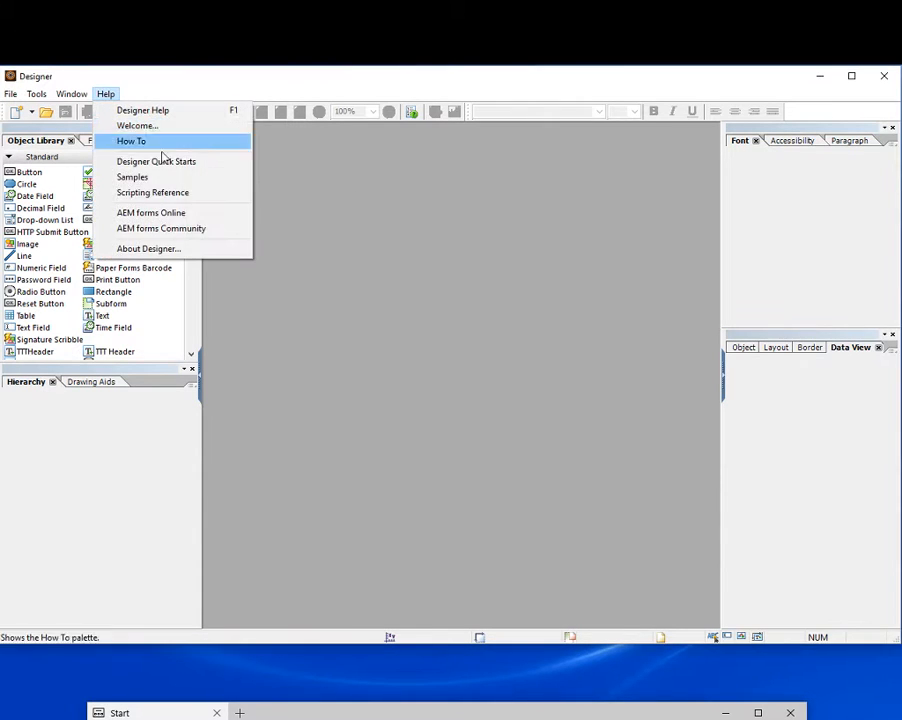
left_click(147, 248)
left_click(388, 382)
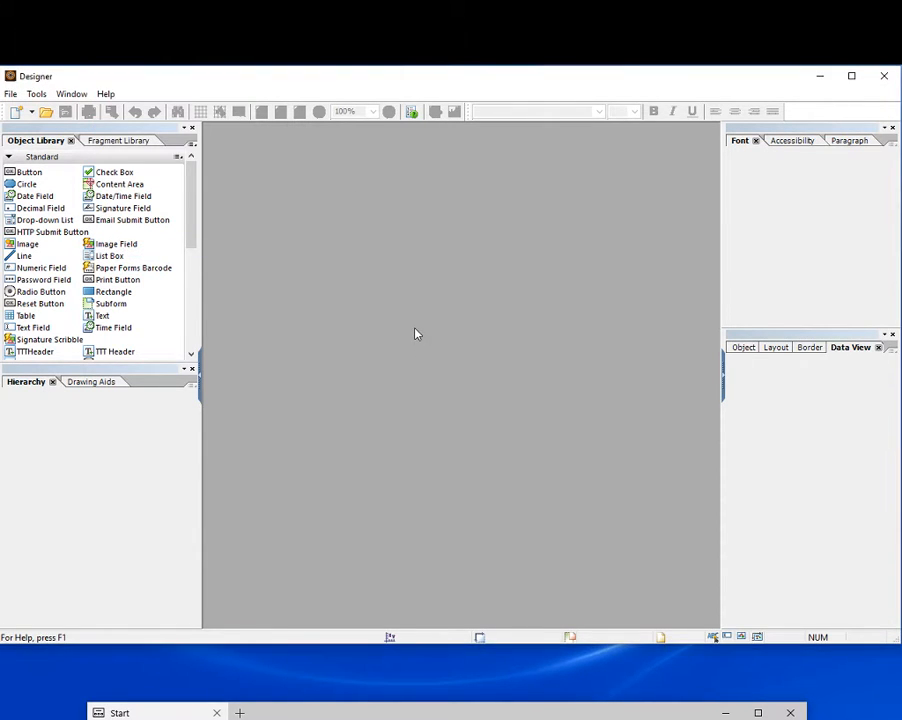
left_click(106, 94)
left_click(170, 250)
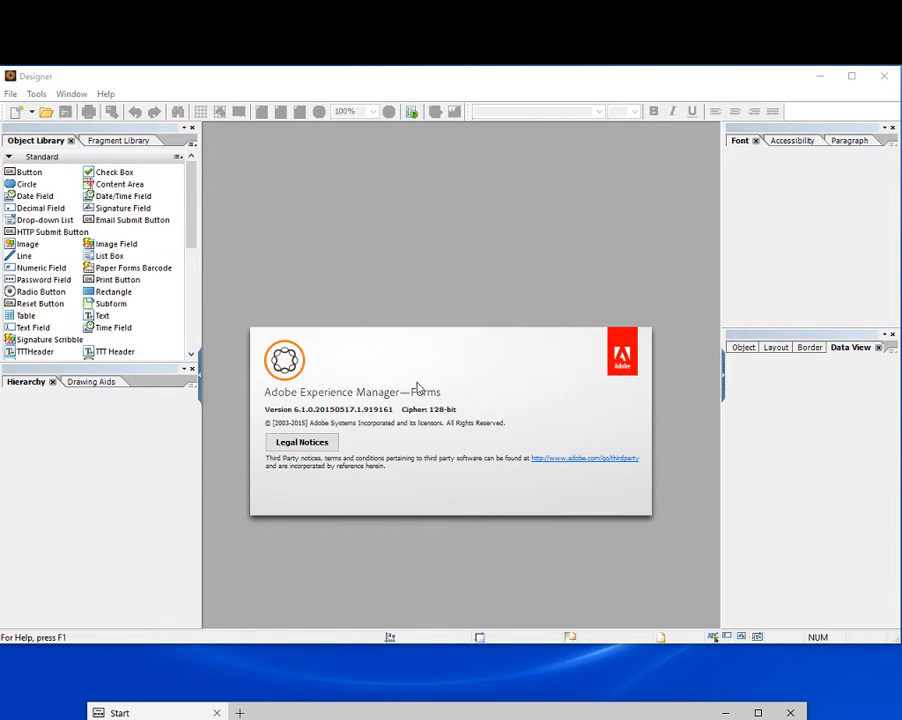
left_click(414, 372)
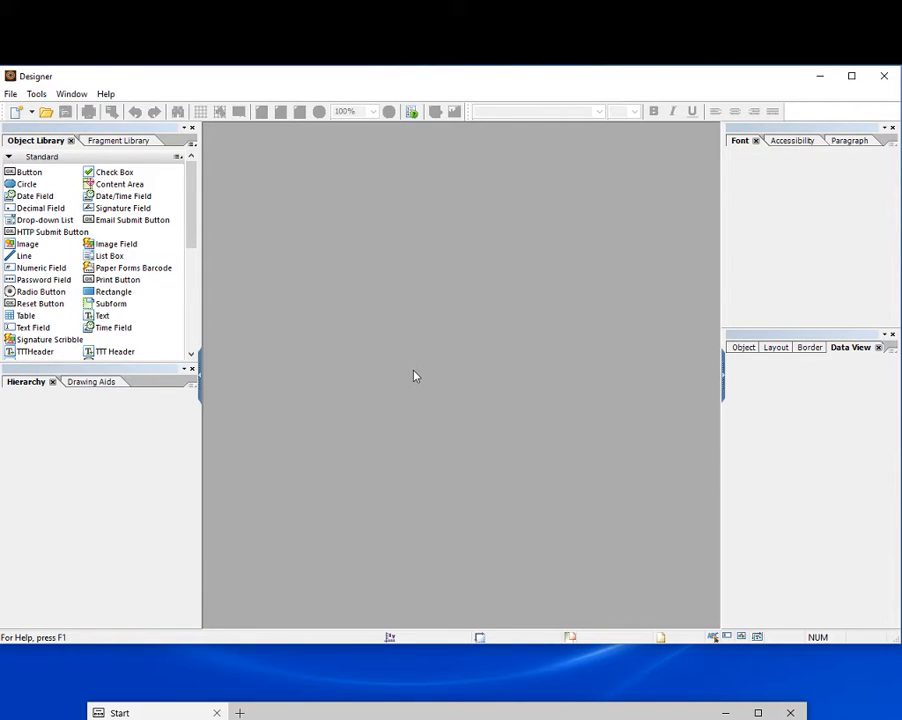
Bring up the browser and open the page adobe.com/devnet/livecycle.html
left_click(433, 716)
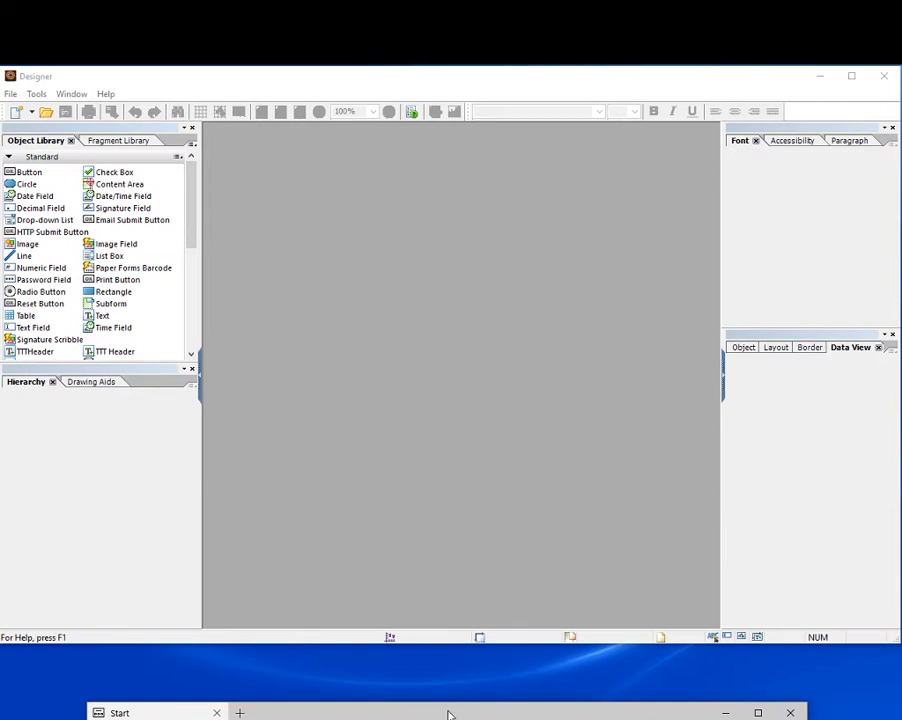
left_click_drag(632, 712, 682, 125)
key("Return")
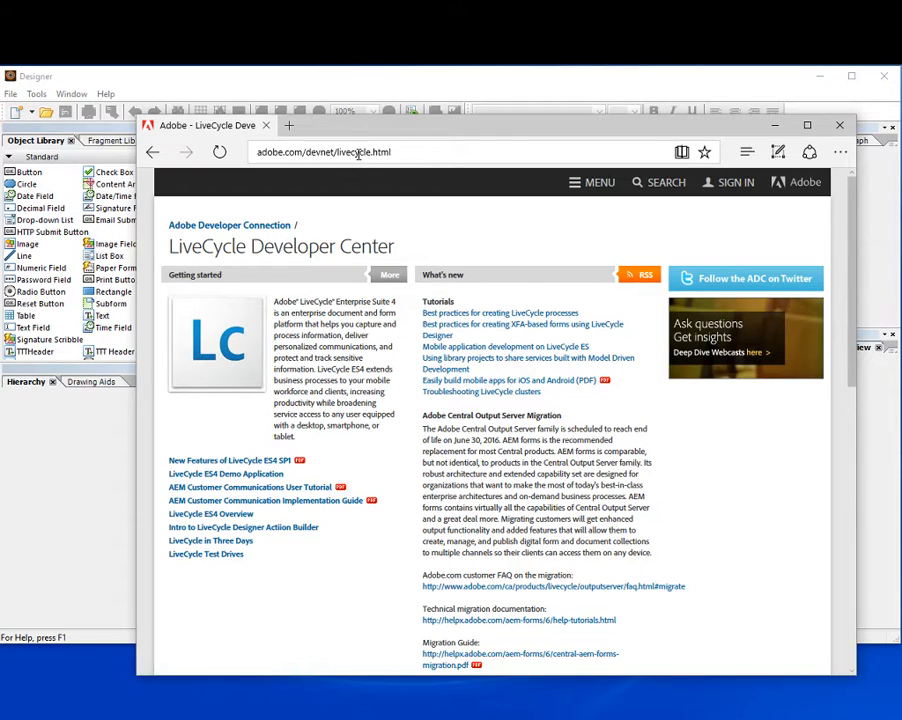
Locate and highlight the AEM Forms Designer entry under Downloads and updates on the LiveCycle Developer Center page
left_click(409, 159)
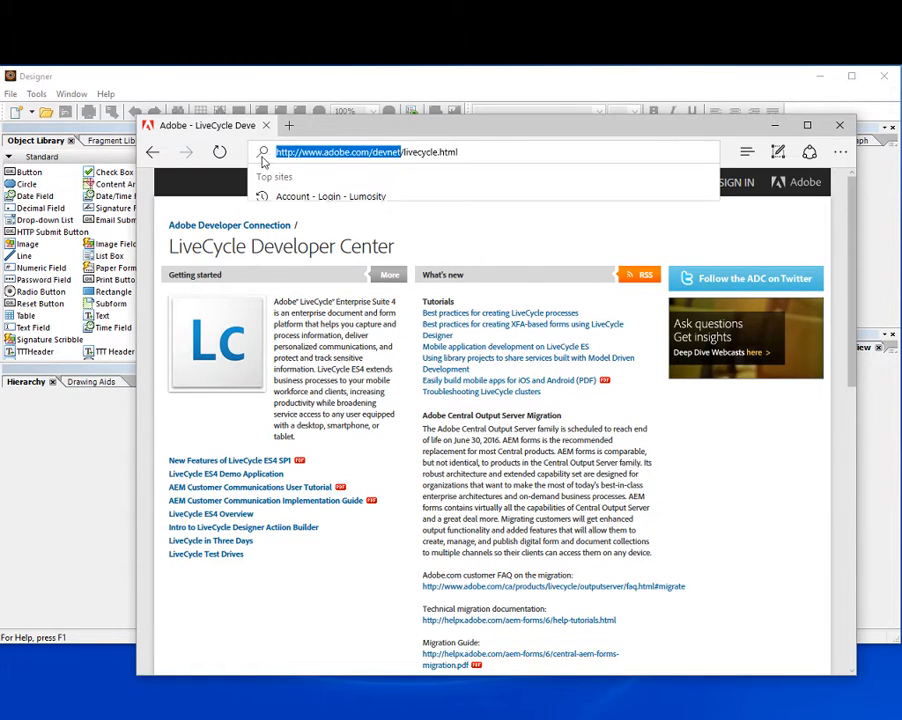
left_click_drag(852, 226, 860, 407)
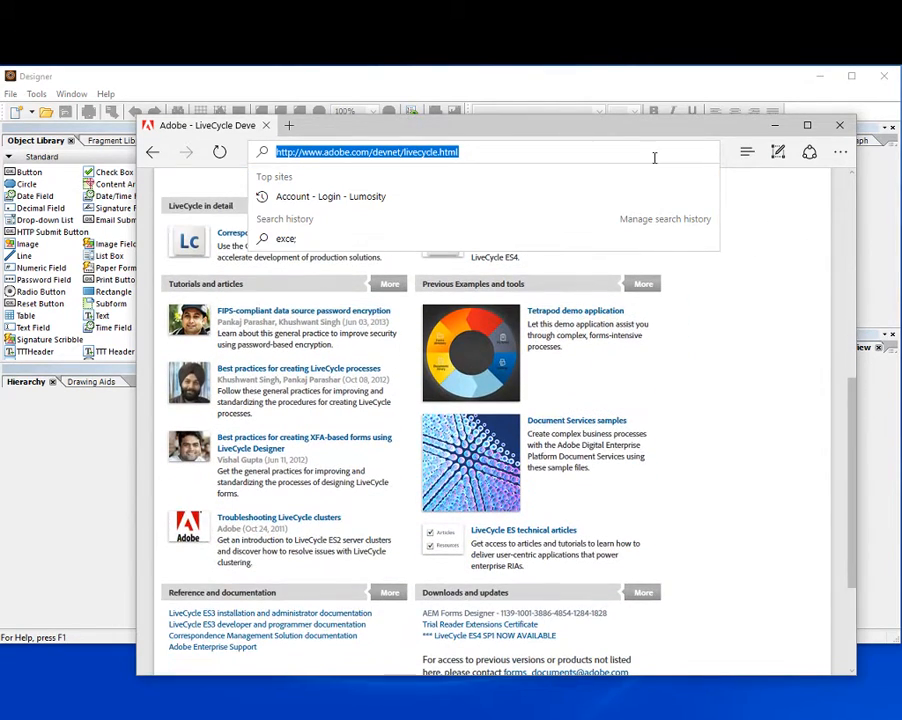
left_click(654, 157)
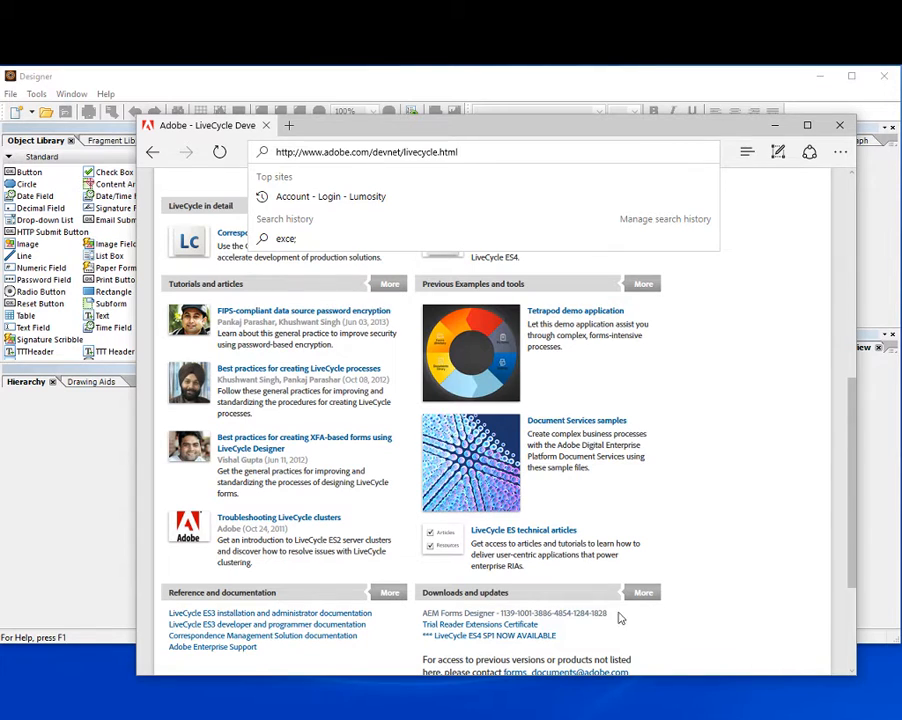
left_click_drag(611, 614, 424, 617)
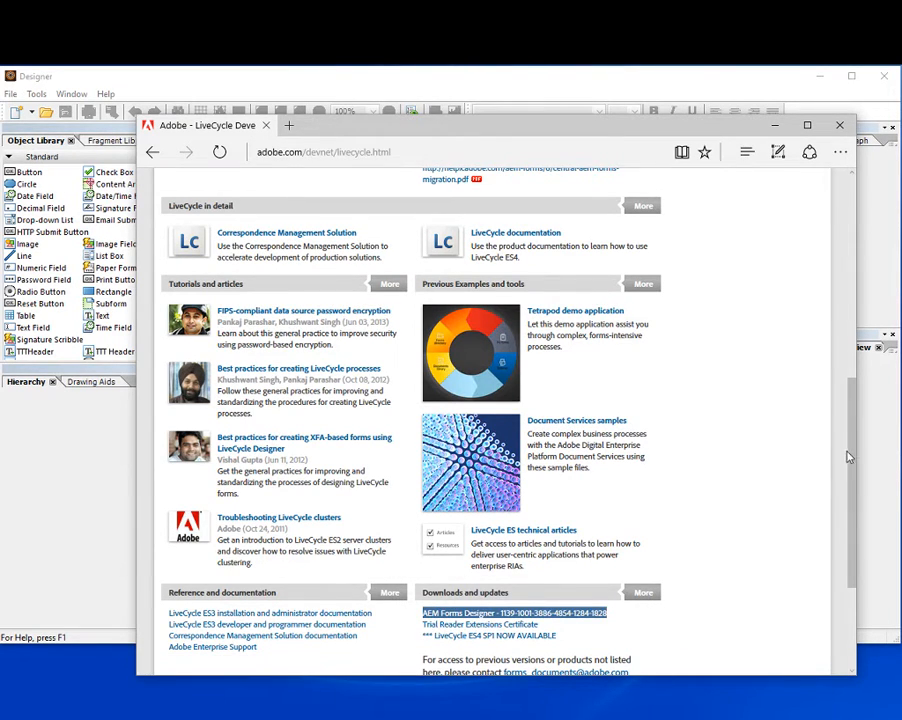
scroll(848, 458, "down", 1)
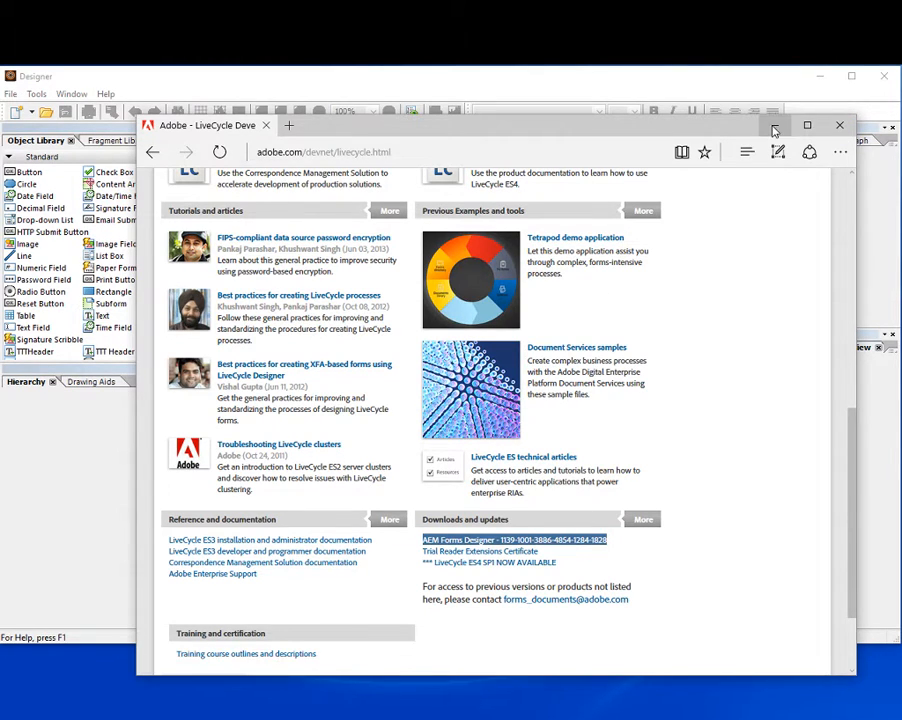
Switch back to Designer and create a new blank form
left_click(774, 125)
left_click(17, 113)
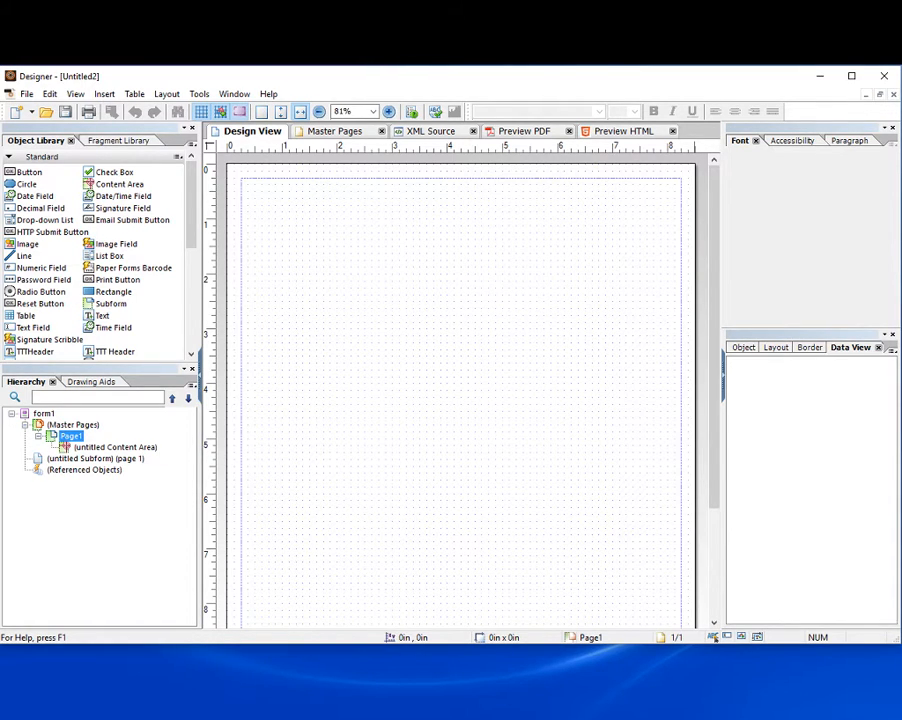
Switch to the browser, highlight the LiveCycle ES4 SP1 entry under Downloads and updates, and return to Designer
mouse_move(363, 718)
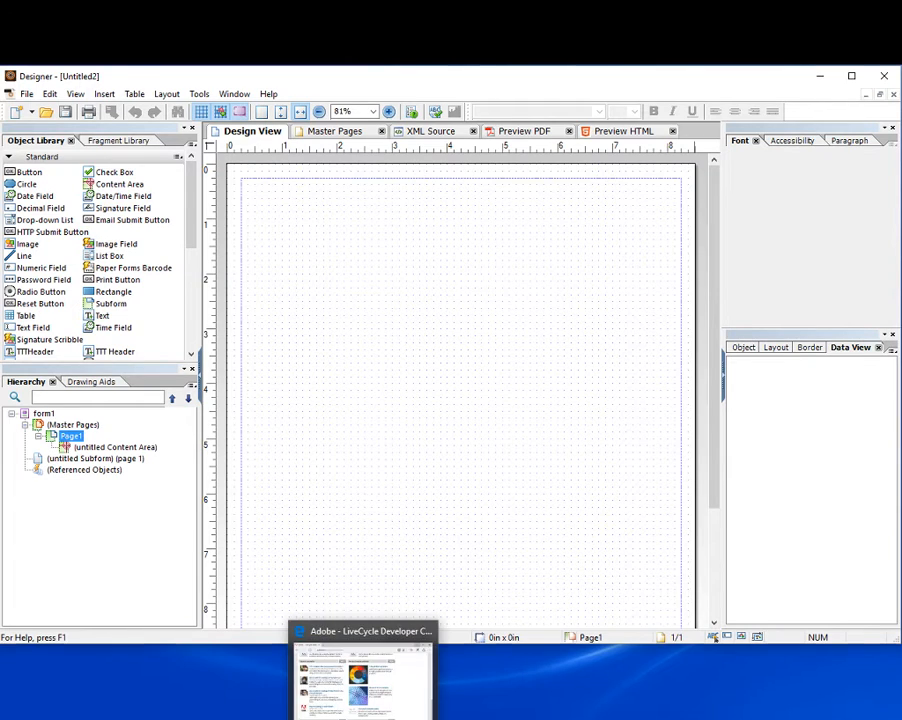
left_click(362, 678)
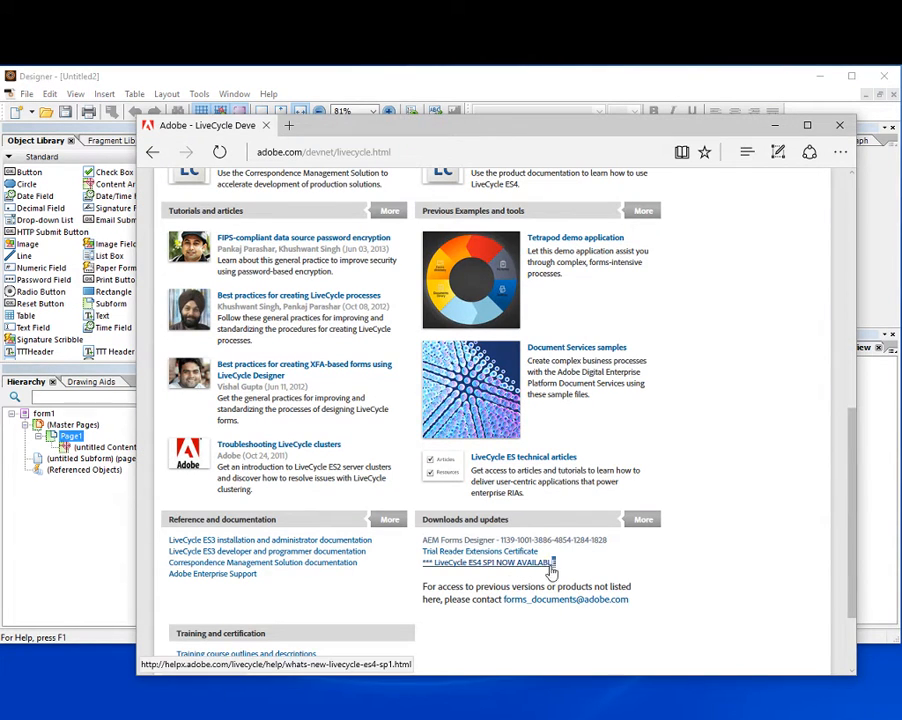
left_click_drag(551, 570, 424, 567)
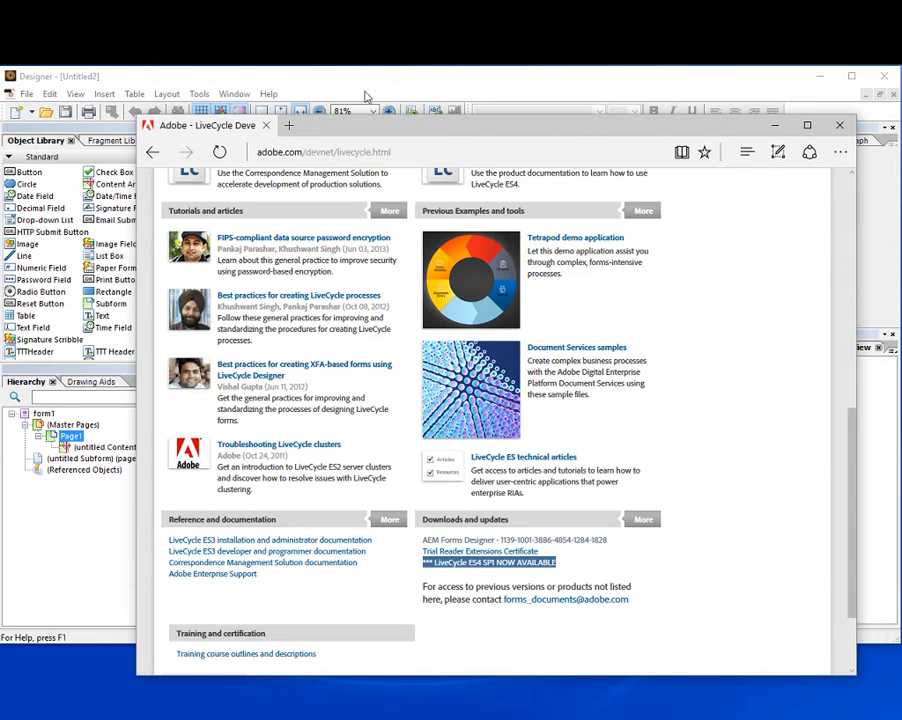
left_click(773, 132)
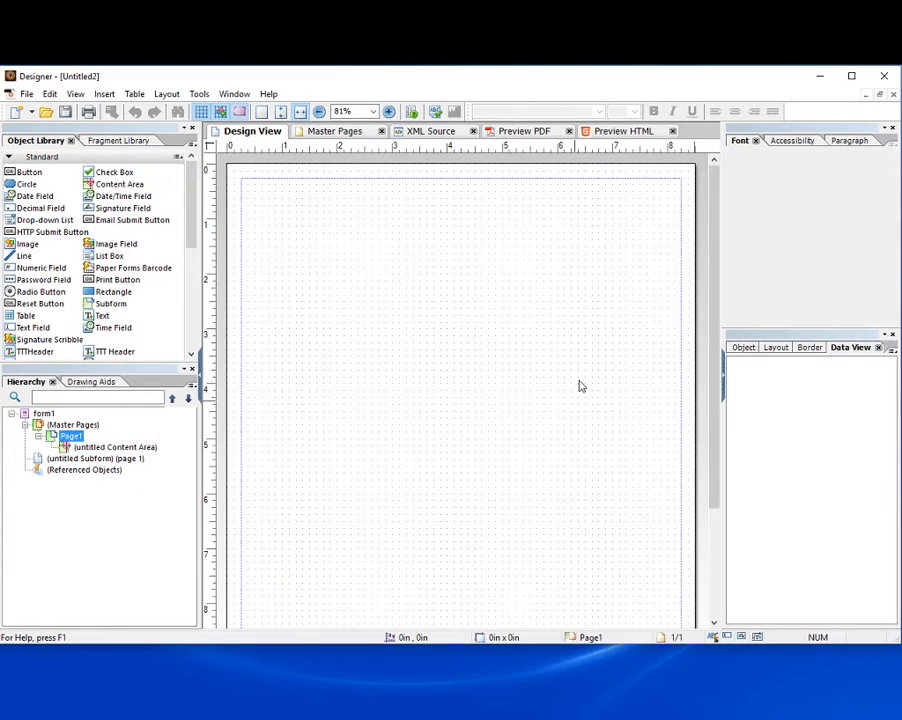
Try to preview the blank form as a PDF and cancel the search for a problem solution
left_click(515, 132)
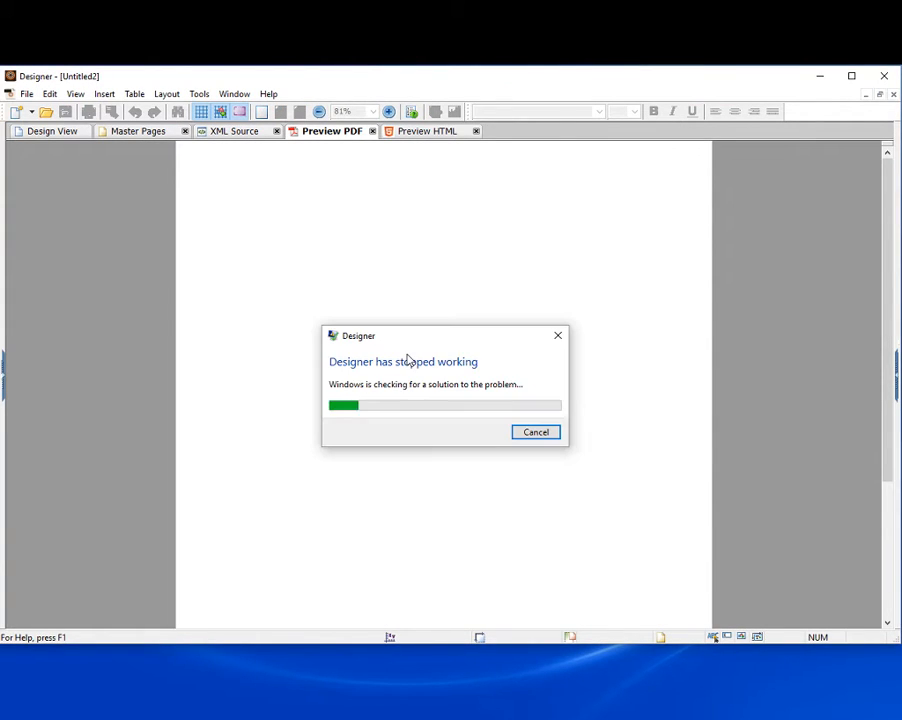
left_click(537, 438)
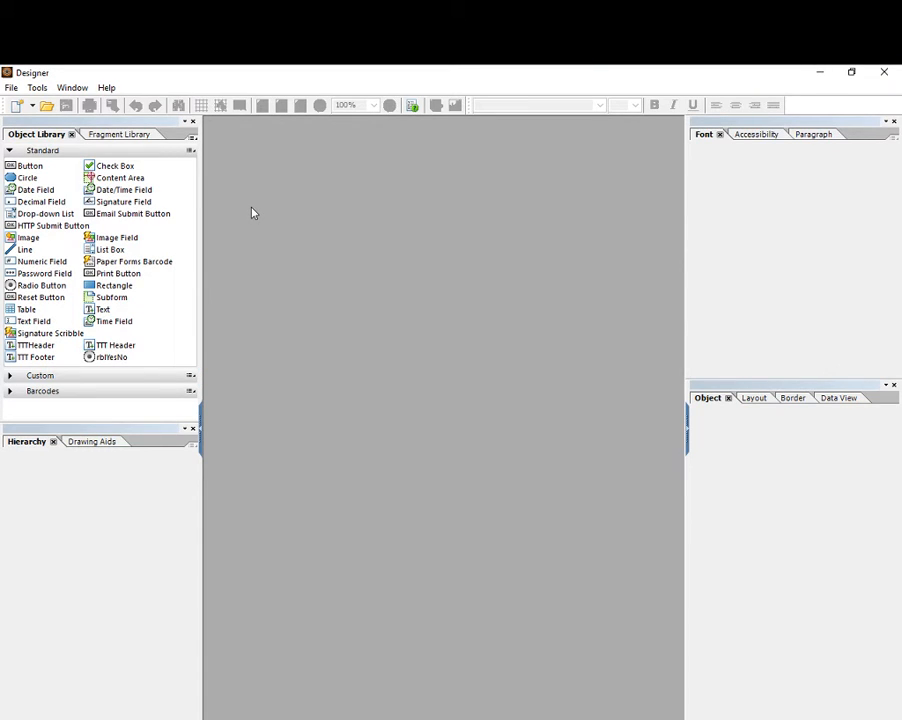
Create a new blank form and place a Date/Time Field about 1 inch across and 2 inches down the page
left_click(16, 107)
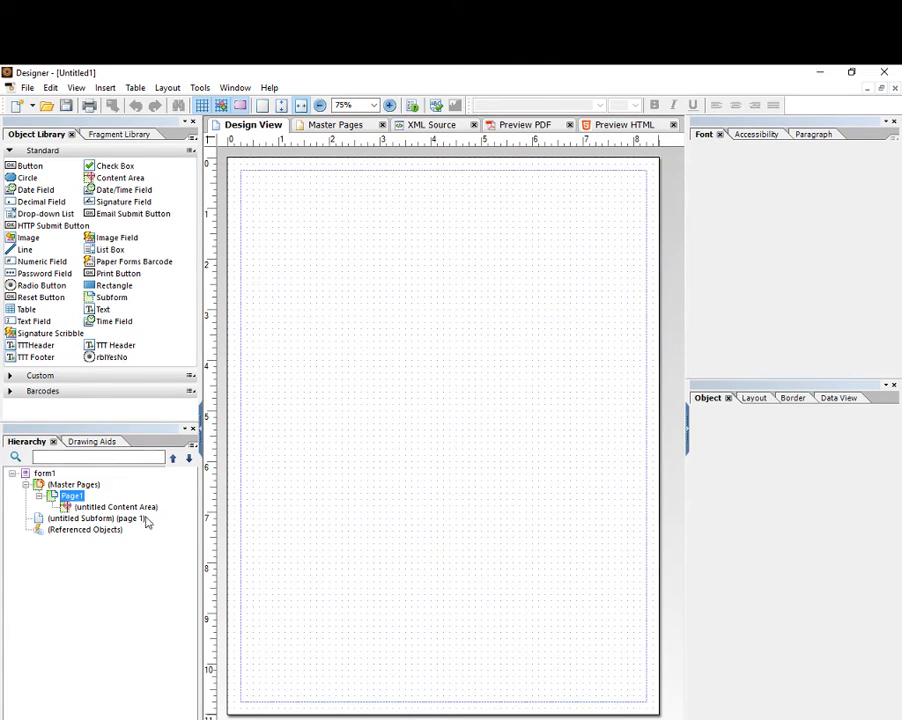
left_click(45, 333)
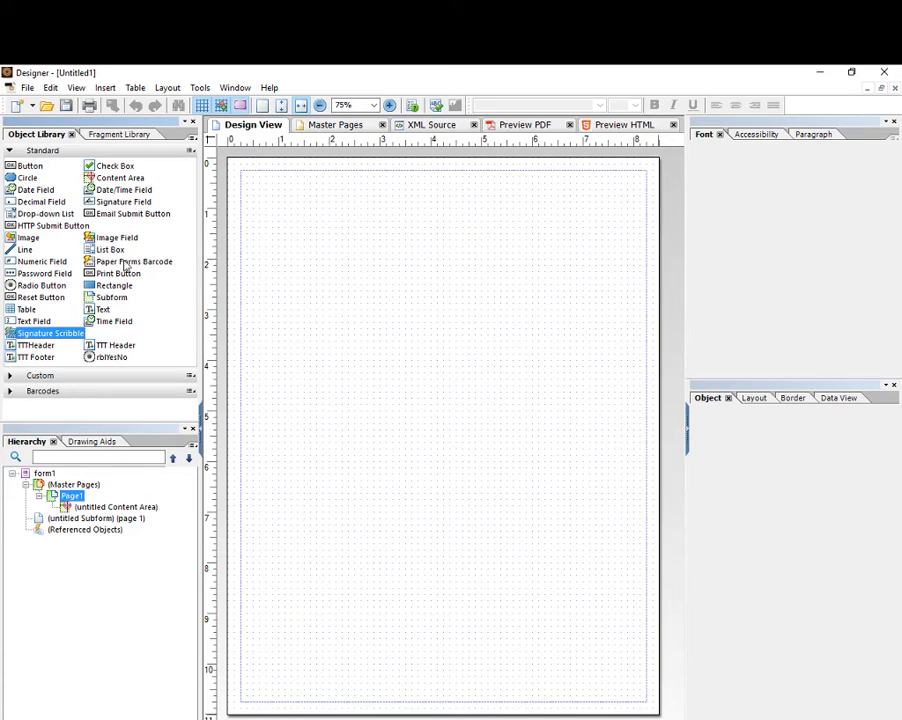
left_click_drag(118, 190, 350, 278)
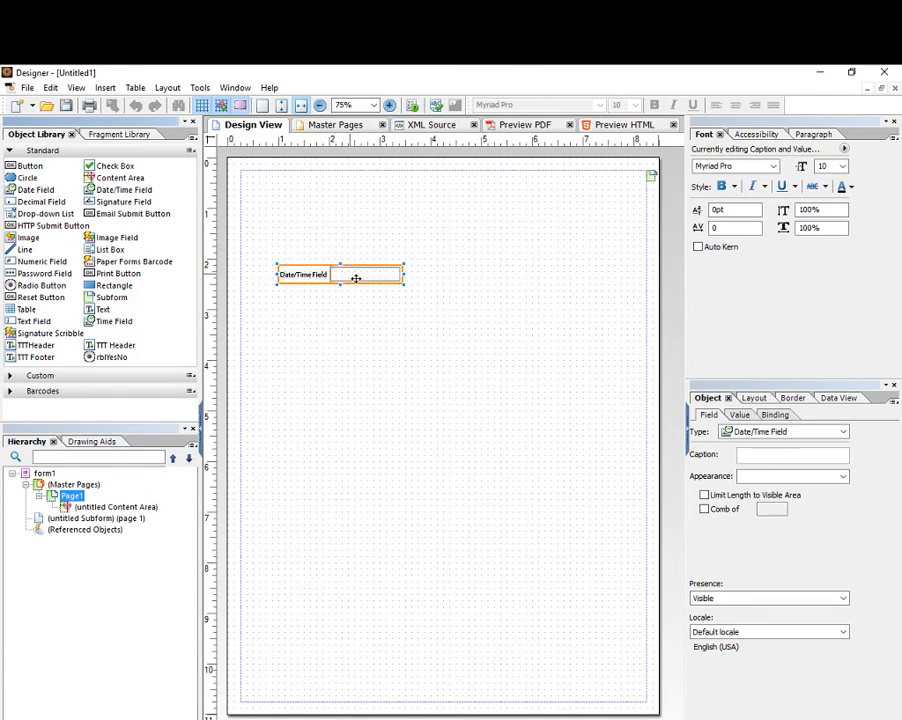
Set the binding data format of the Date/Time Field to Date and Time
left_click(775, 414)
left_click(836, 487)
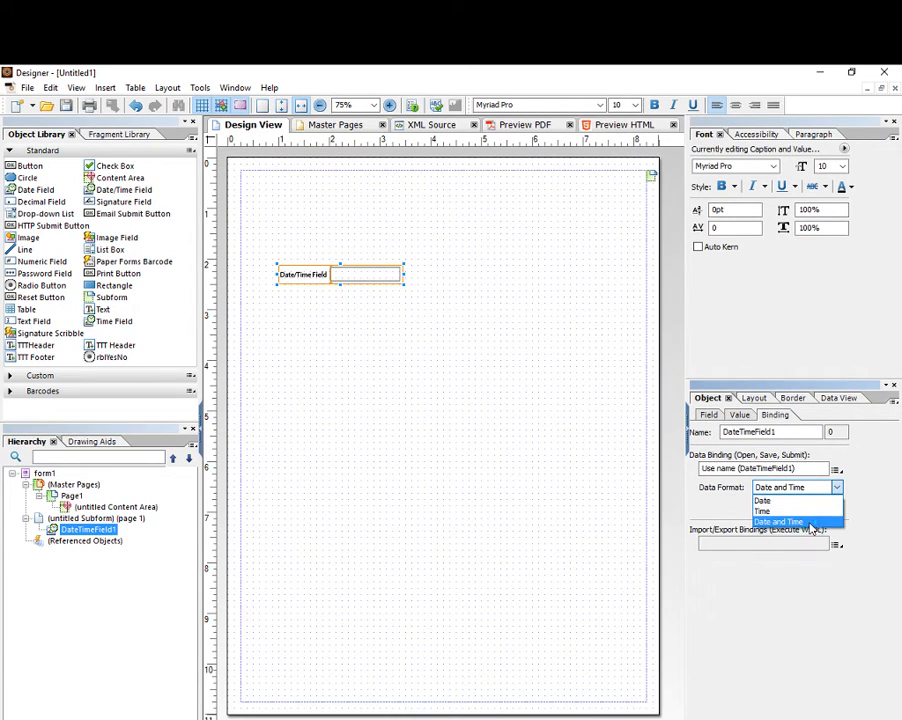
left_click(778, 521)
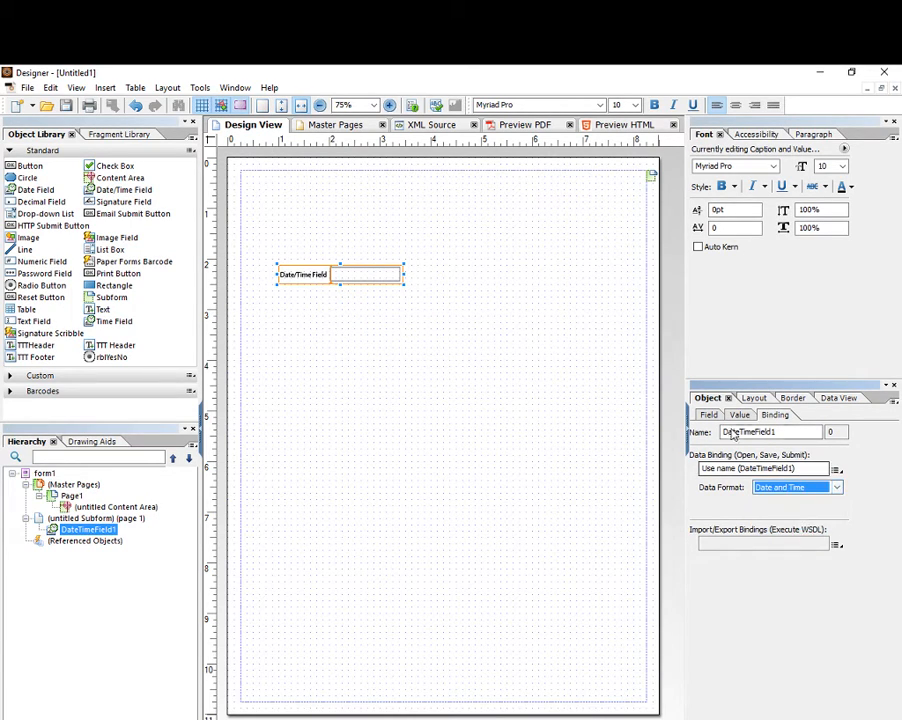
Apply the display pattern date{MMM D, YYYY} time{h:MM:SS A} to the Date/Time Field
left_click(708, 414)
left_click(740, 531)
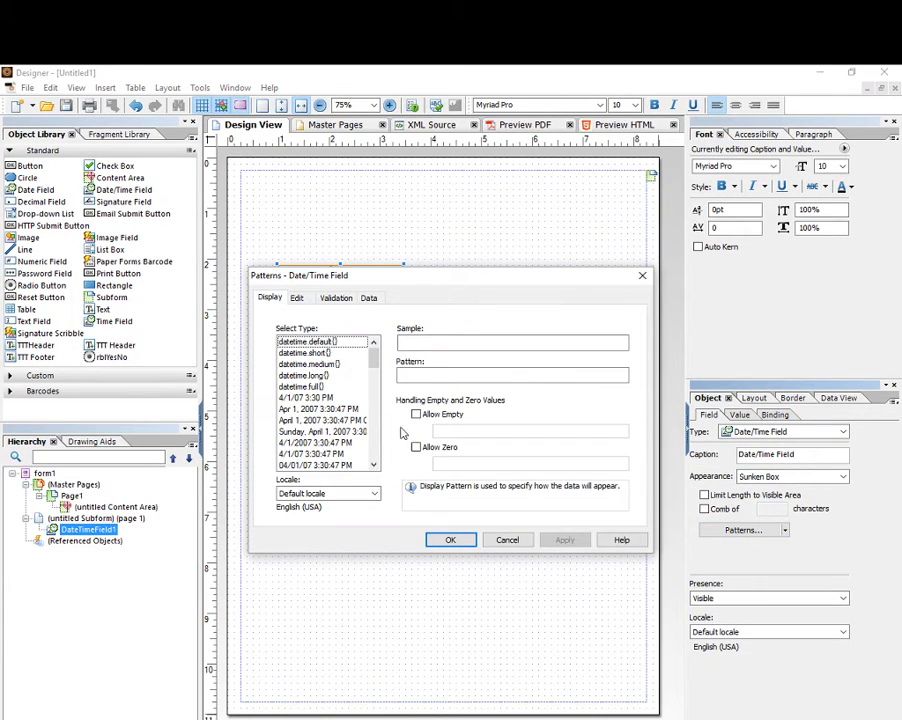
left_click(300, 410)
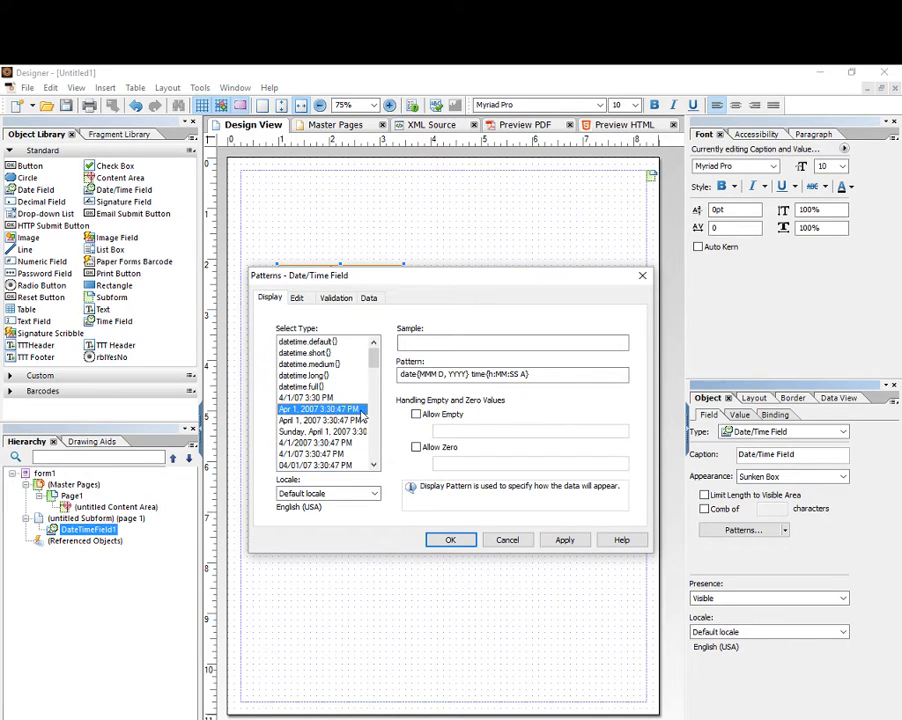
left_click(553, 543)
left_click(517, 543)
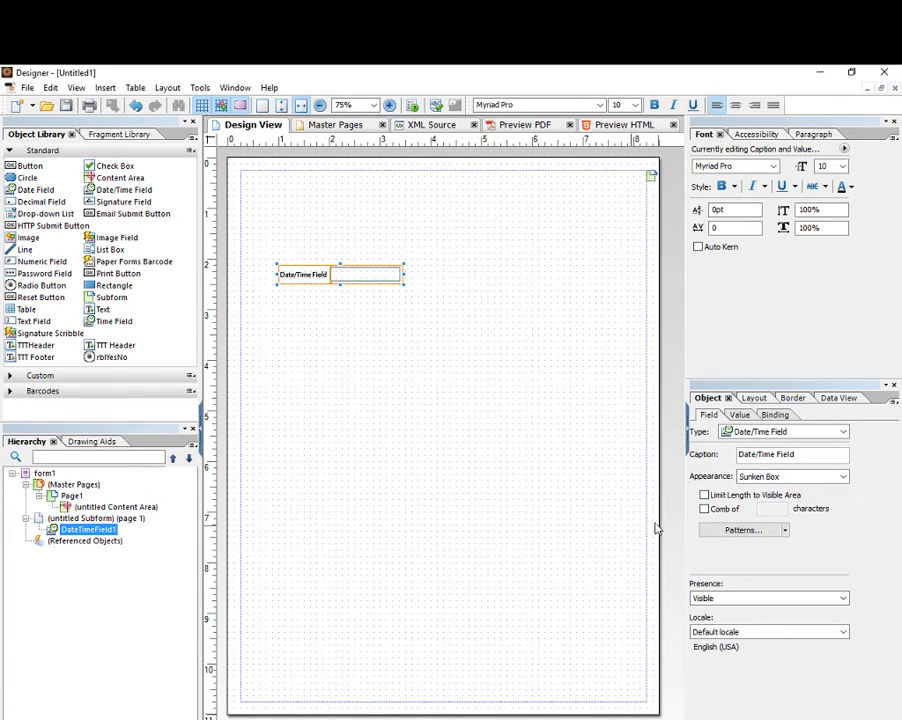
Change the binding data format of the Date/Time Field to Date
left_click(775, 414)
left_click(836, 487)
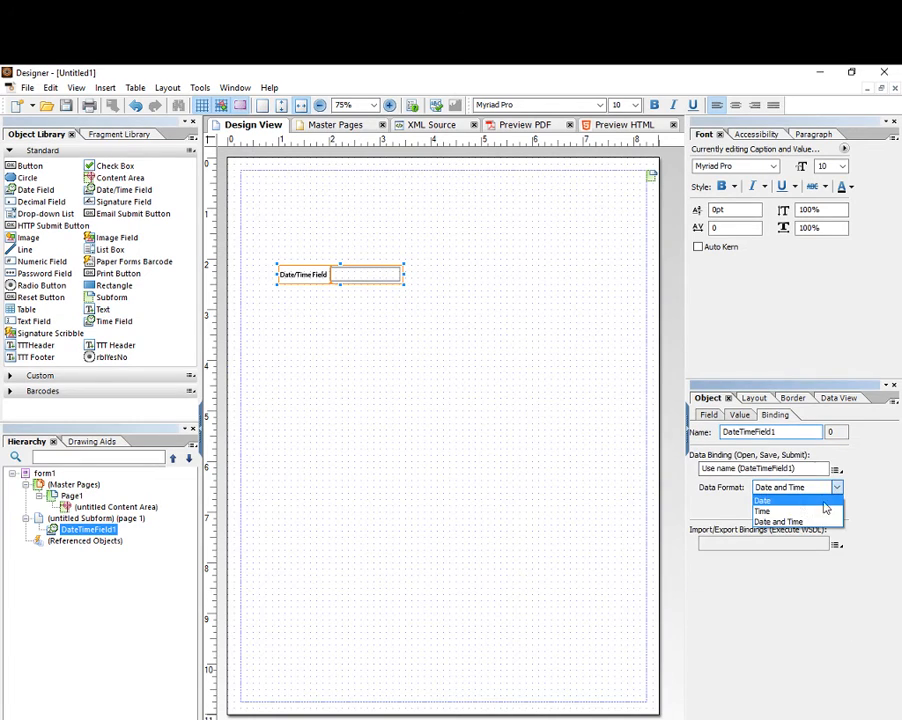
left_click(785, 500)
Clear the field's display pattern and replace it with the 4/1/07 type, date{M/D/YY}
left_click(709, 415)
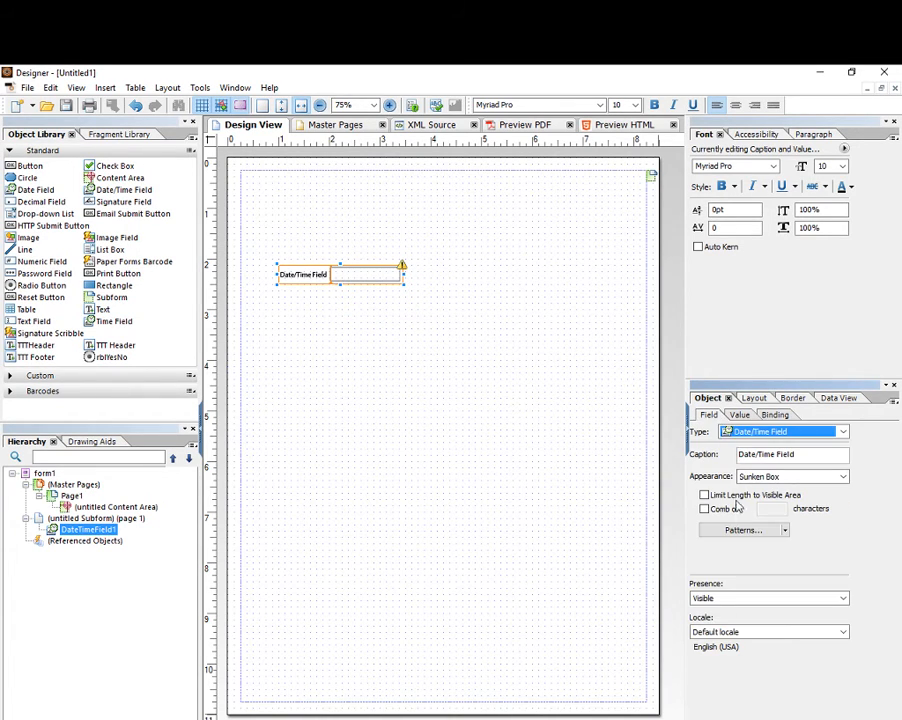
left_click(735, 530)
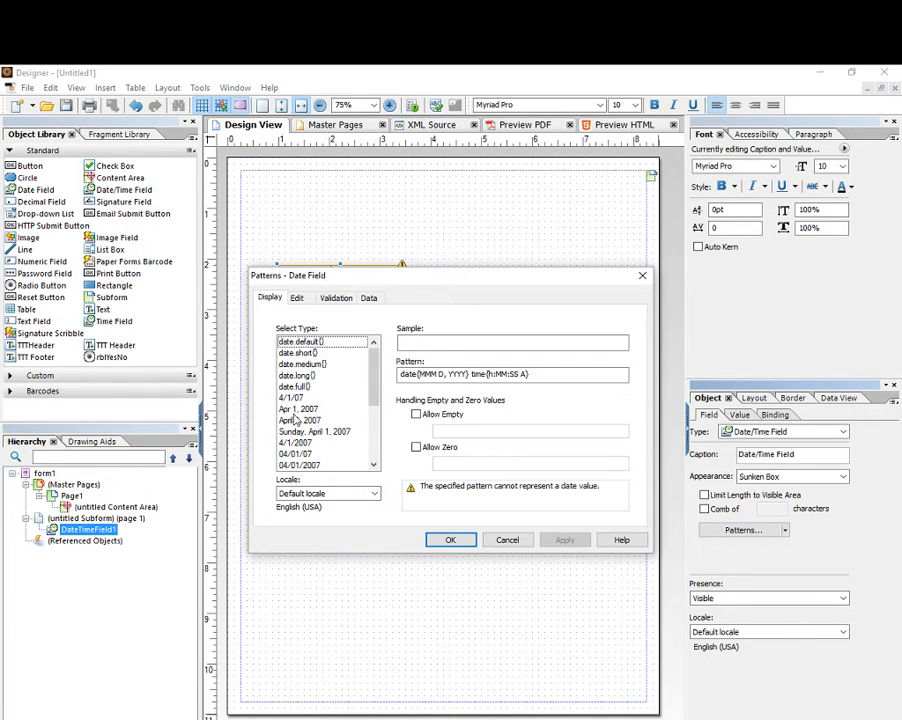
left_click_drag(548, 377, 319, 378)
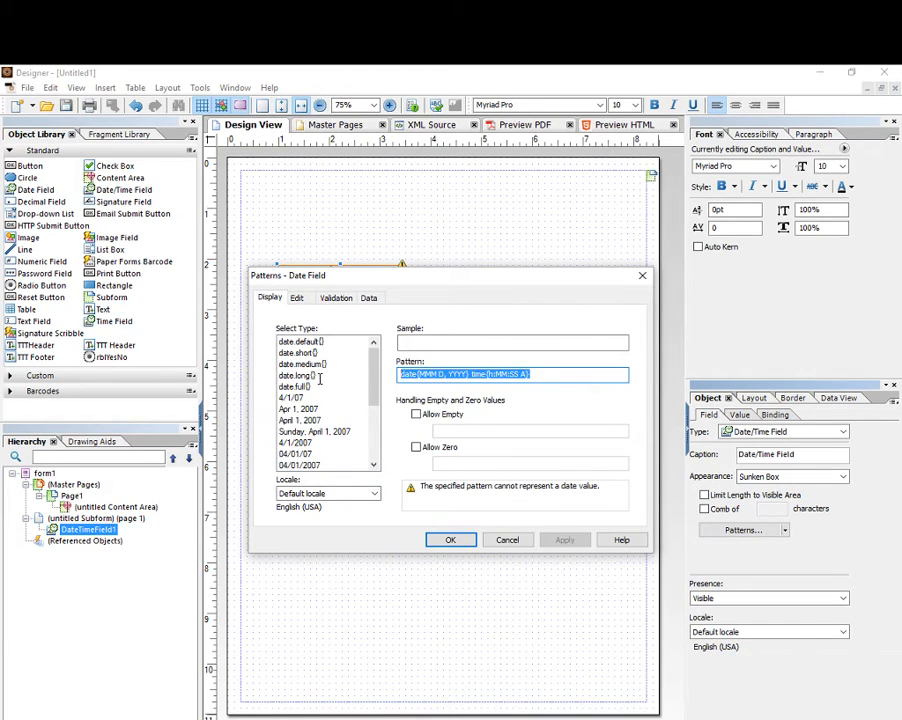
key("BackSpace")
left_click(291, 397)
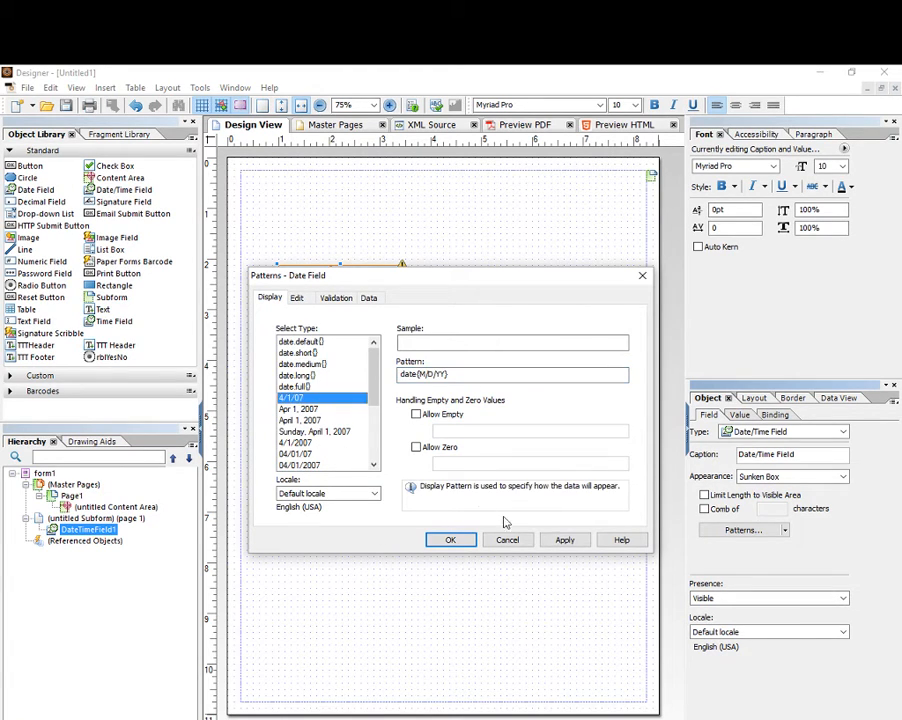
left_click(456, 538)
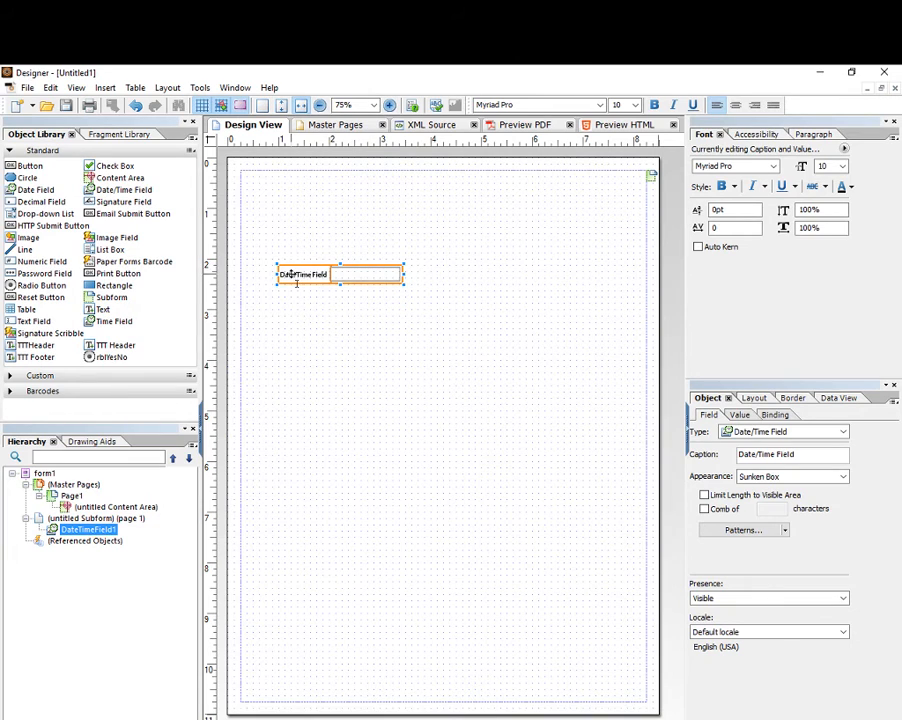
Replace the Date/Time Field with the TTT Header across the page top and the TTT Footer about 6 inches down, and restore the window size
left_click(71, 495)
left_click_drag(112, 345, 294, 195)
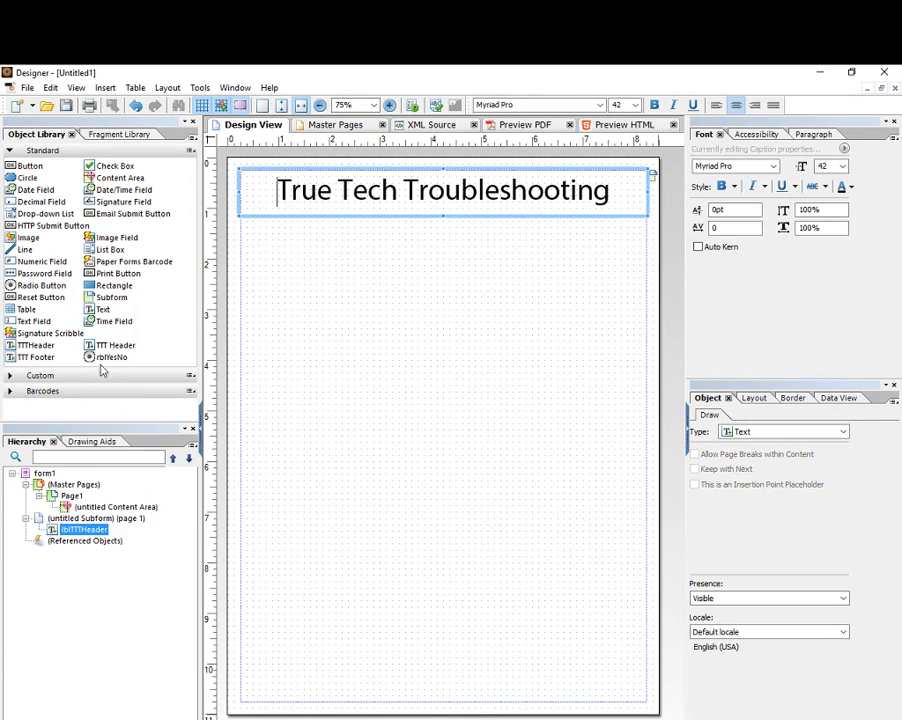
left_click_drag(40, 358, 481, 460)
left_click(851, 72)
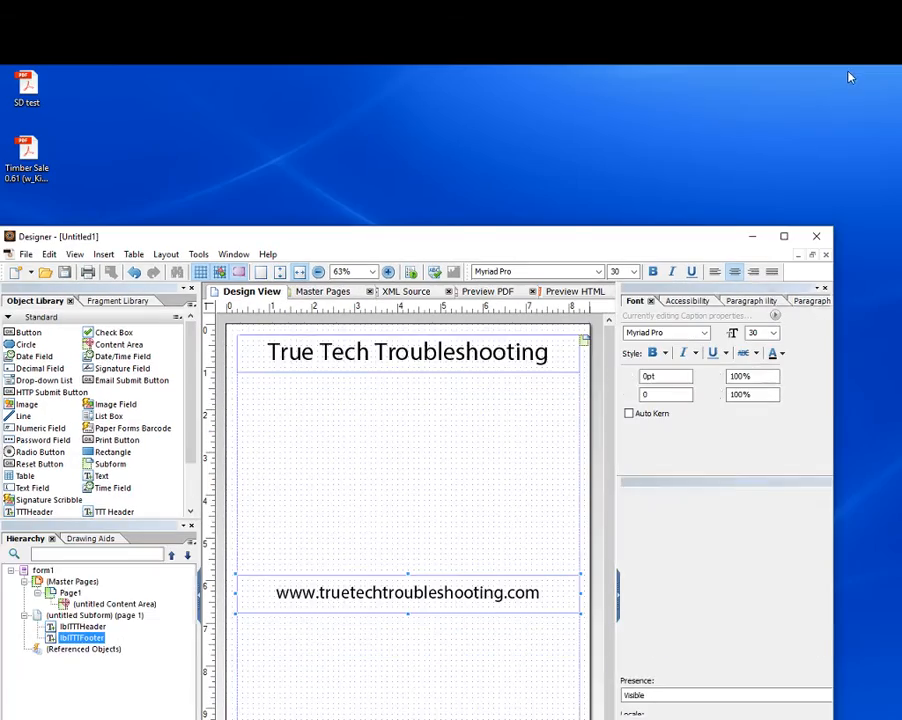
Move the program window up so all of it is visible, then make it wider and slightly shorter
left_click_drag(547, 250, 549, 91)
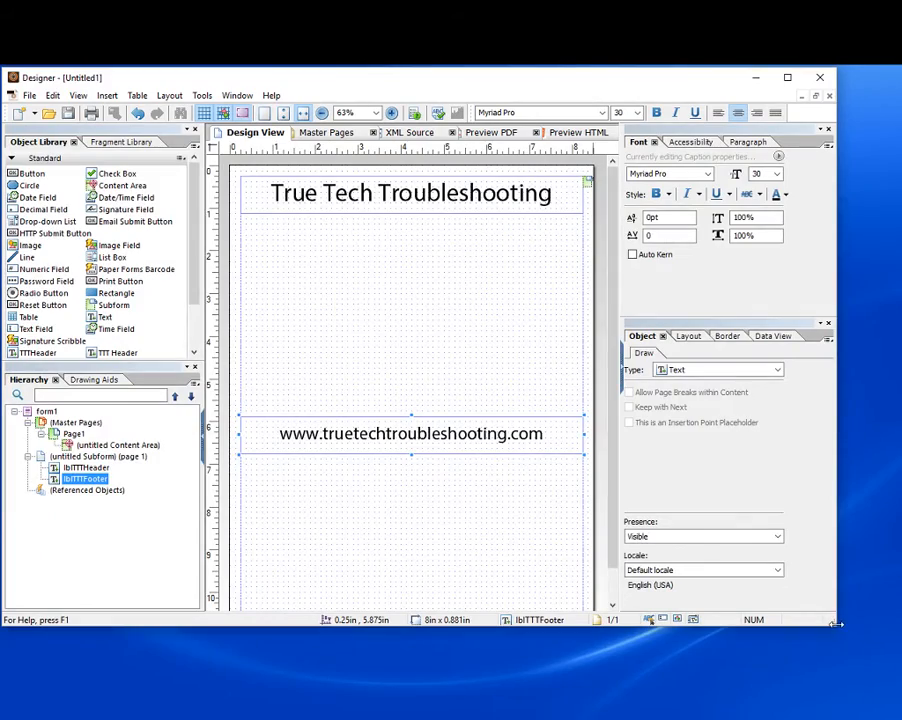
left_click_drag(836, 626, 897, 603)
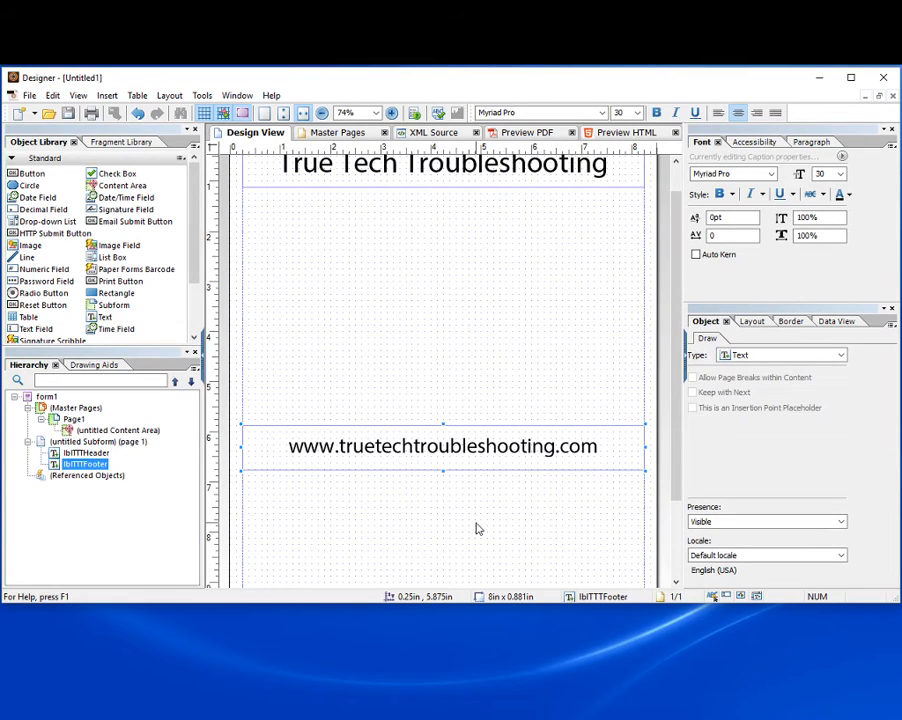
left_click_drag(677, 304, 672, 267)
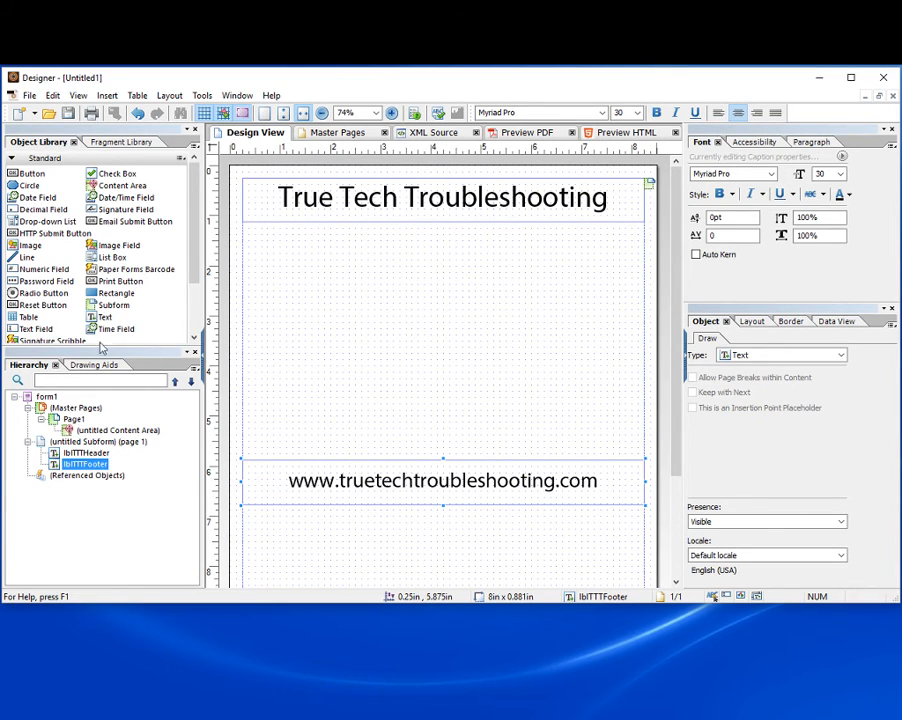
Add a Text Field about 5 in by 1.125 in between the header and footer, with the default value "falkjva al;kfdjasldfj"
left_click_drag(35, 329, 366, 312)
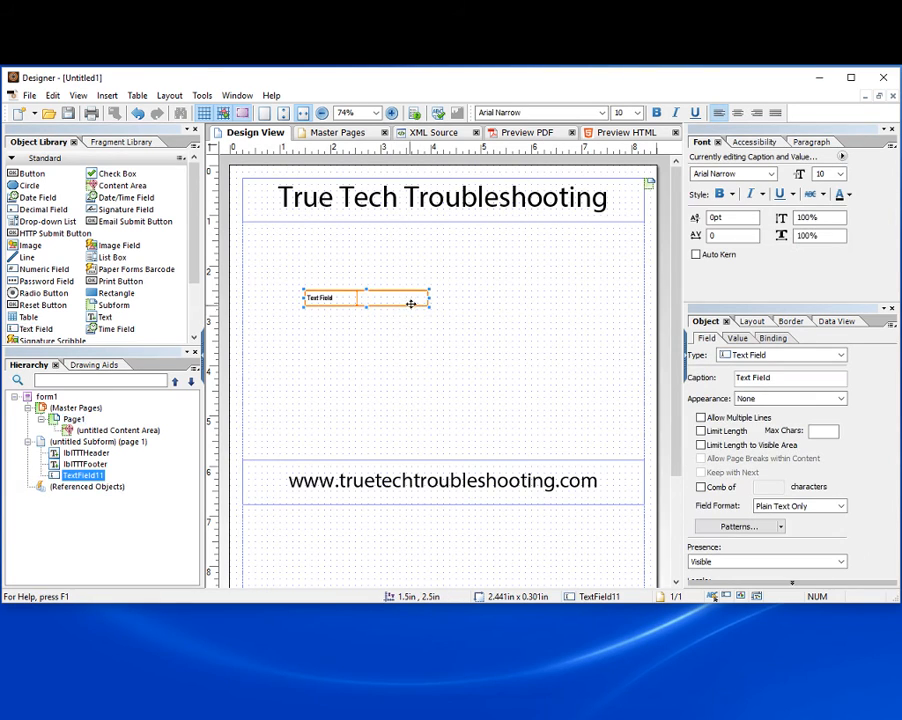
left_click_drag(432, 311, 557, 347)
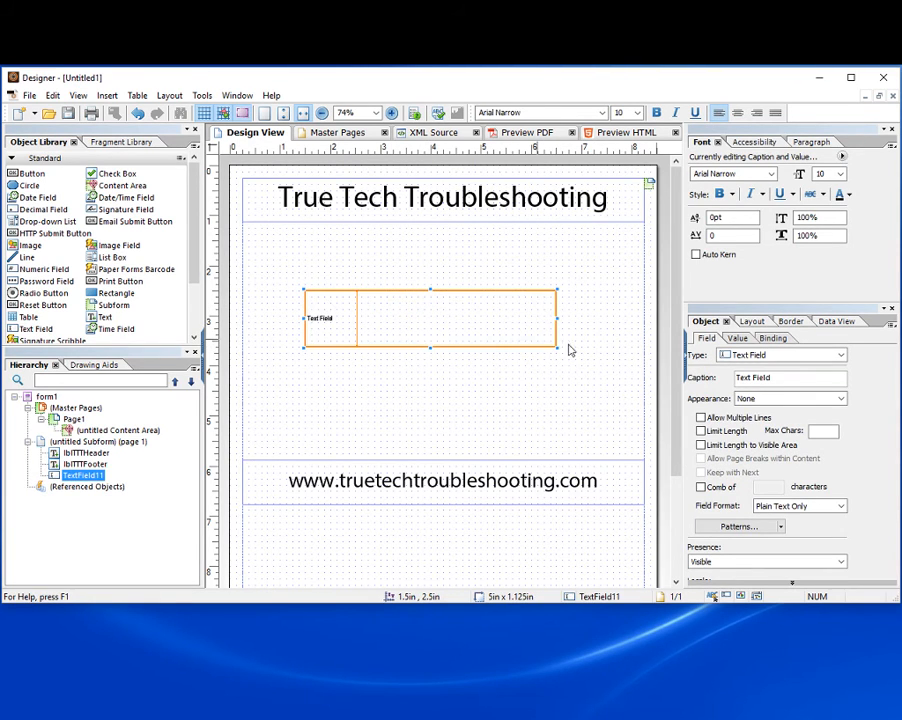
left_click(737, 338)
left_click(765, 375)
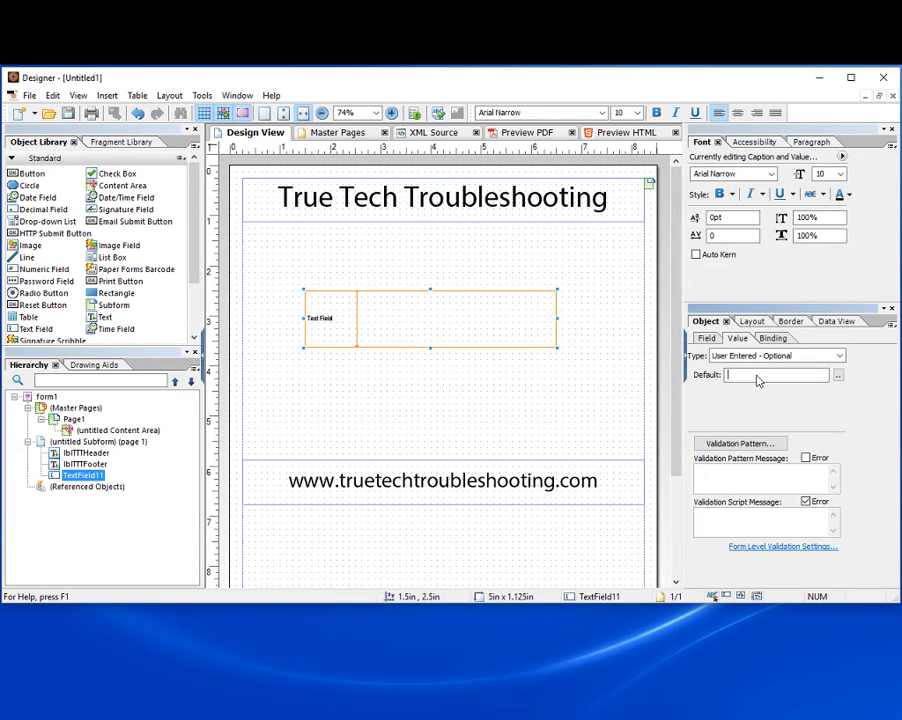
type("falkjva al;kfdjasldfj")
left_click(509, 455)
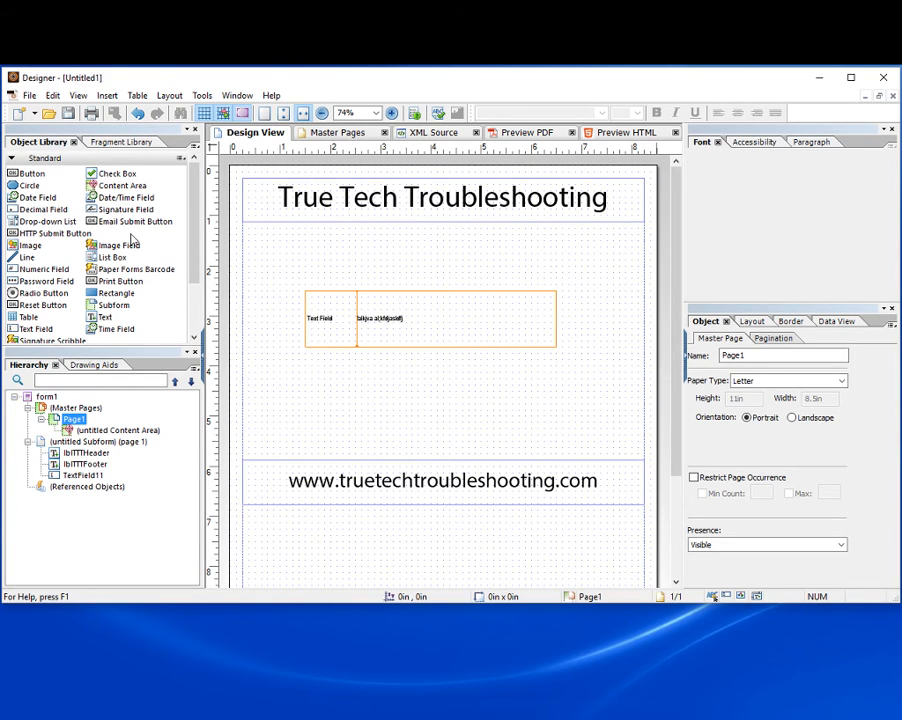
Set the form's default target version to Acrobat and Adobe Reader 12.0 or later in the Form Properties
left_click(31, 96)
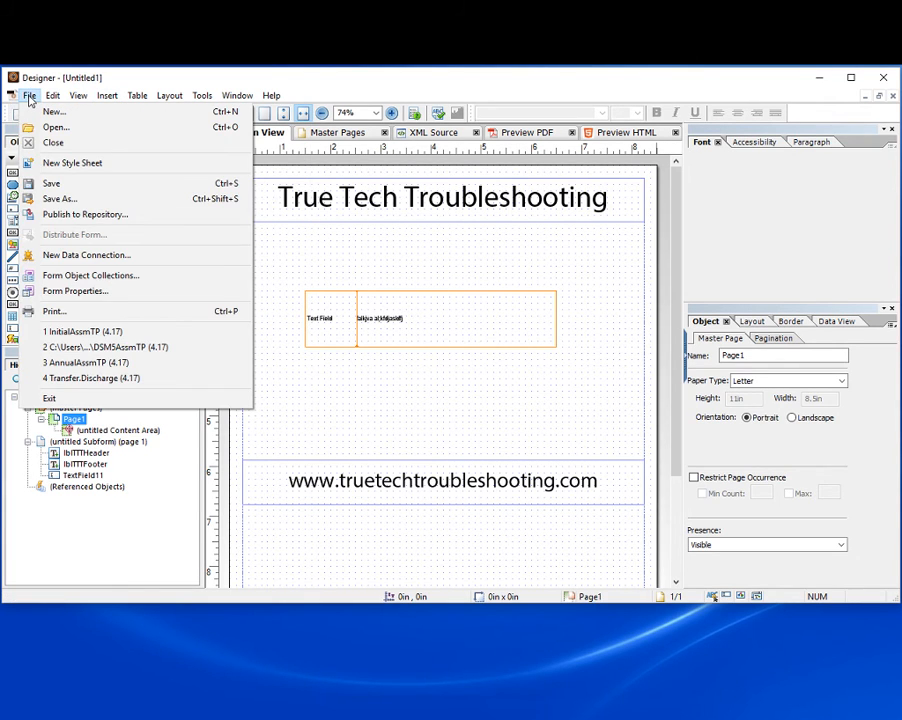
left_click(81, 293)
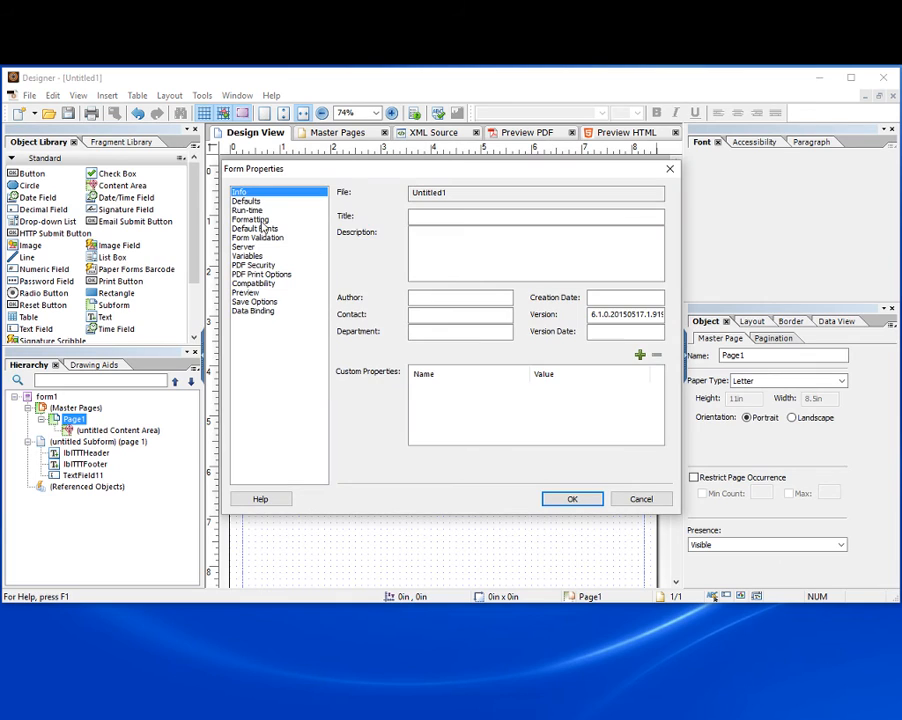
left_click(246, 201)
left_click(600, 209)
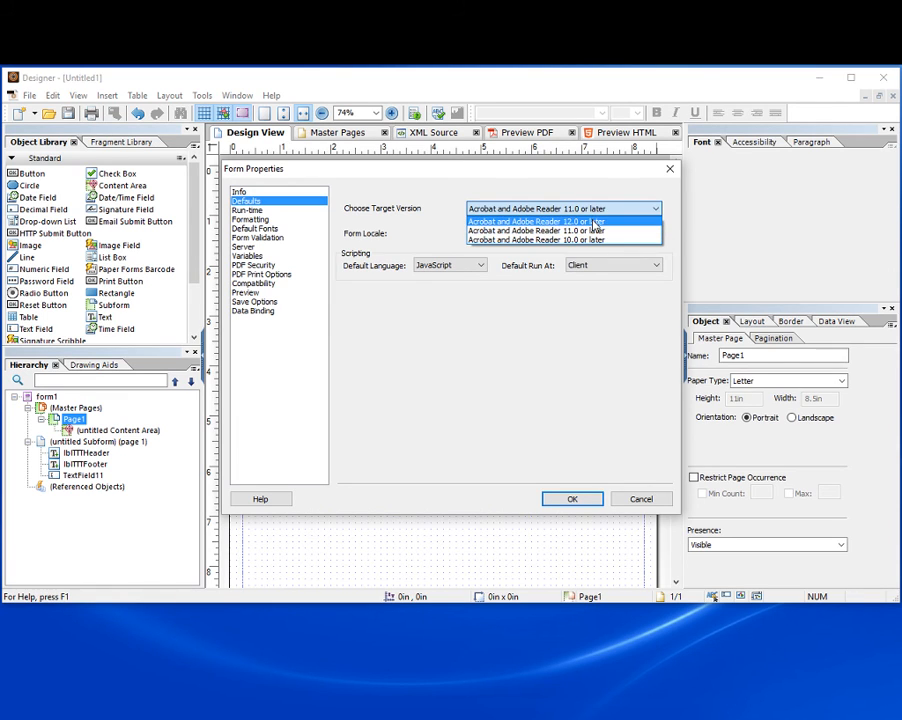
left_click(592, 221)
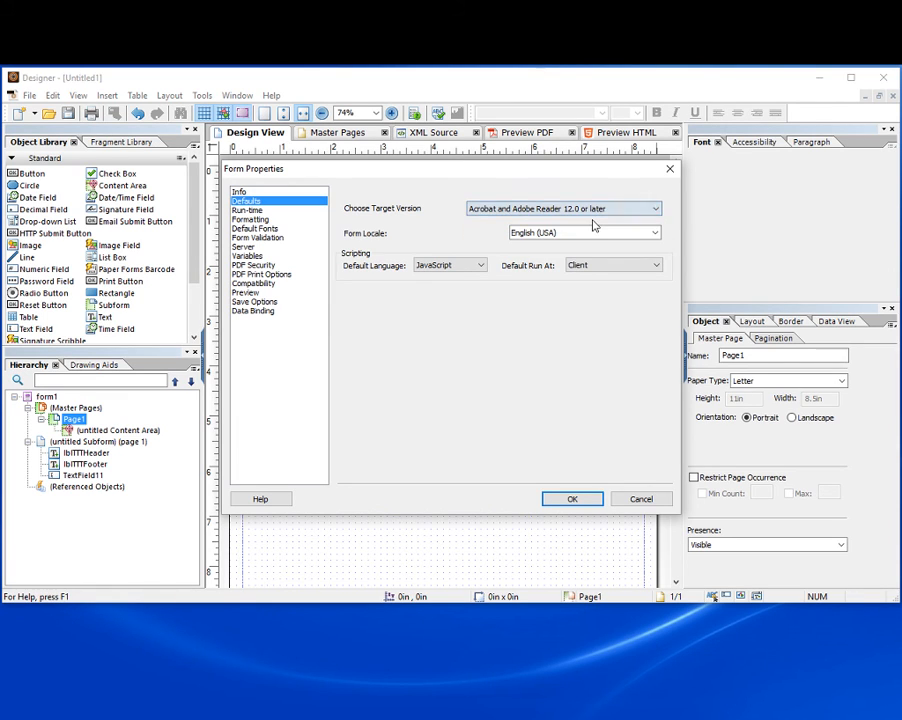
left_click(573, 503)
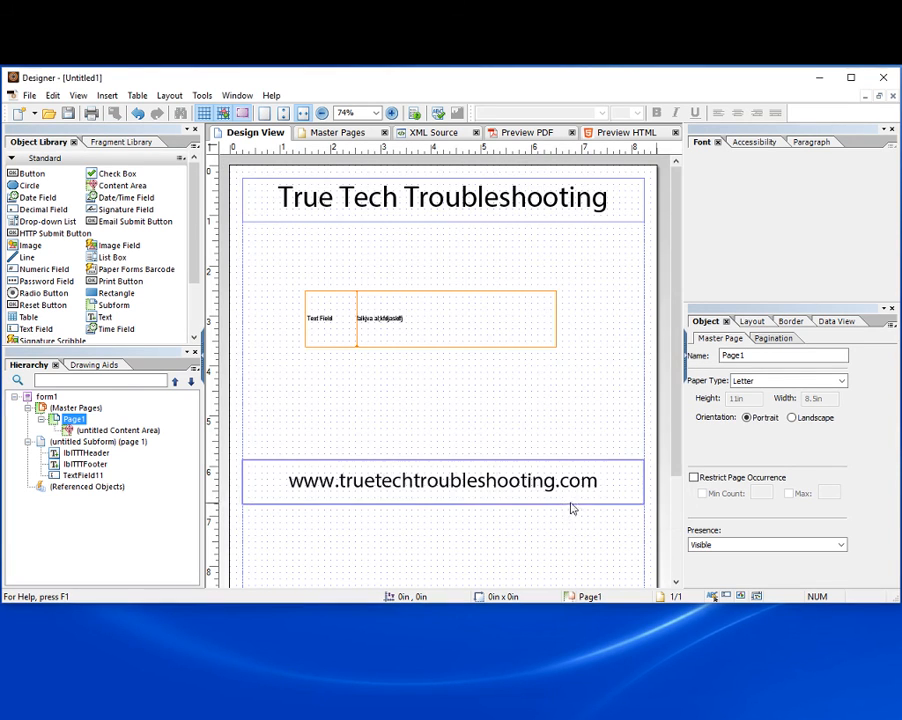